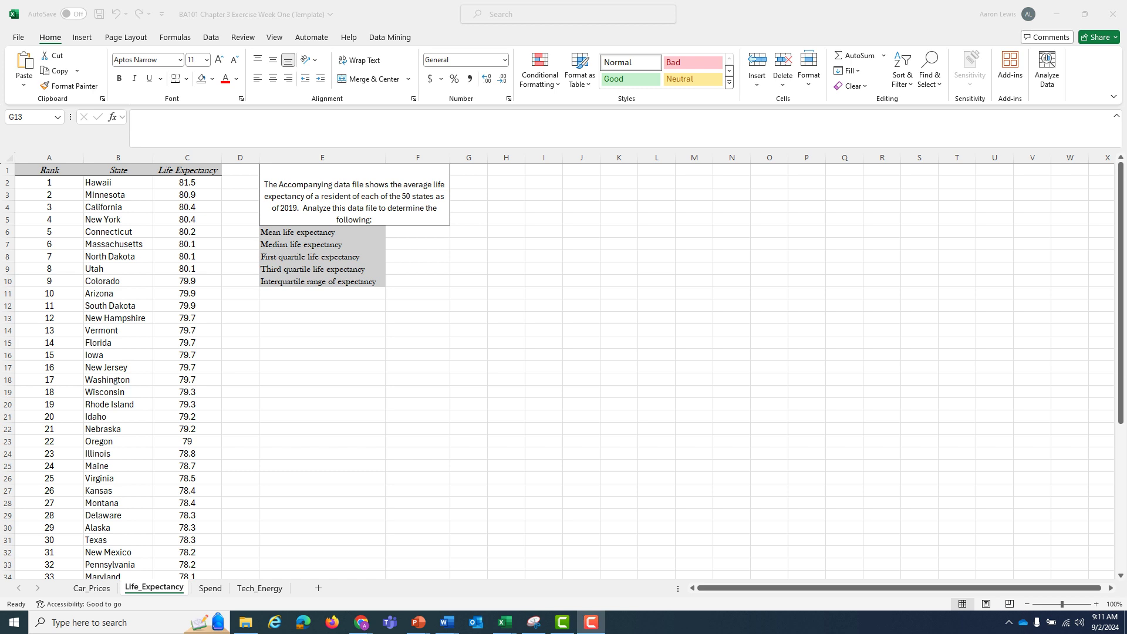
Enter =AVERAGE(C2:C51) in F6 to get the mean life expectancy, 78.42.
left_click(417, 231)
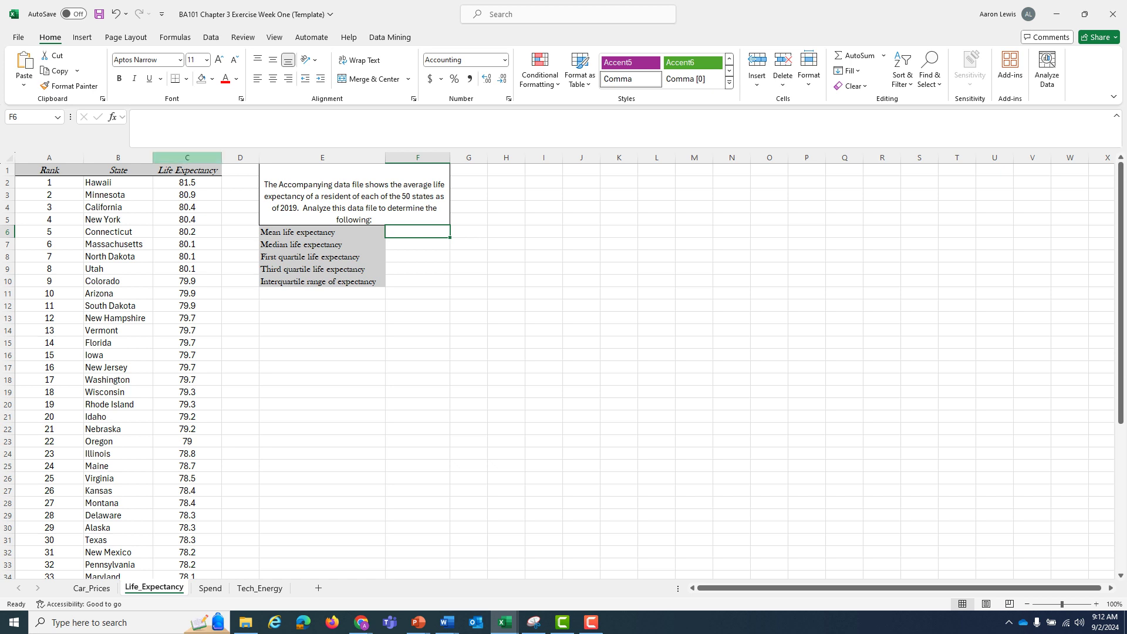
left_click(112, 117)
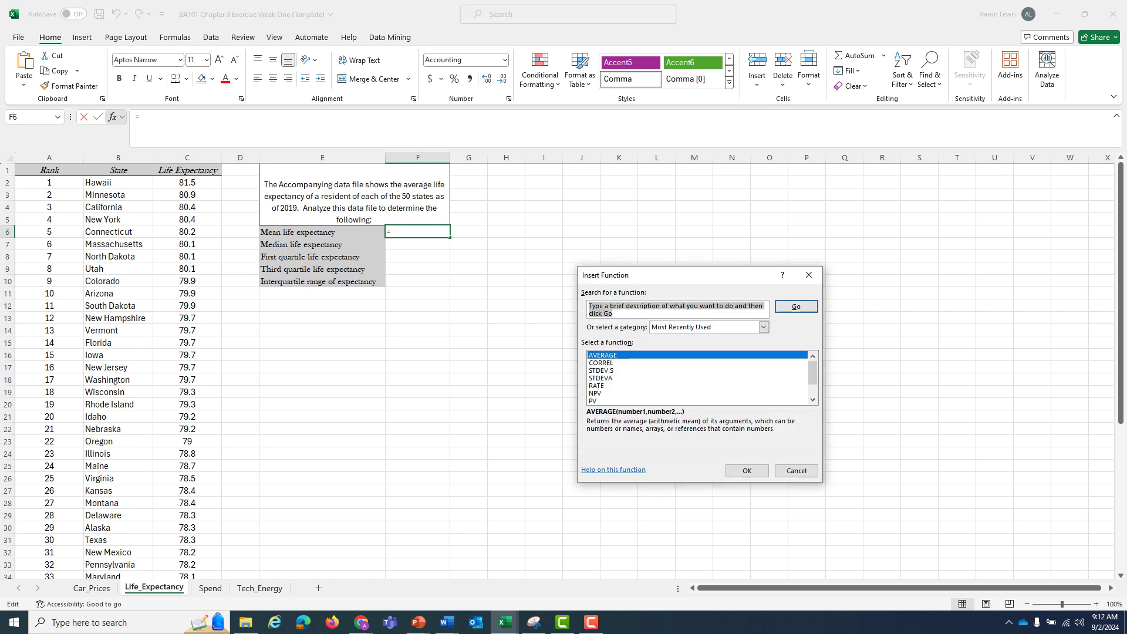
type("average")
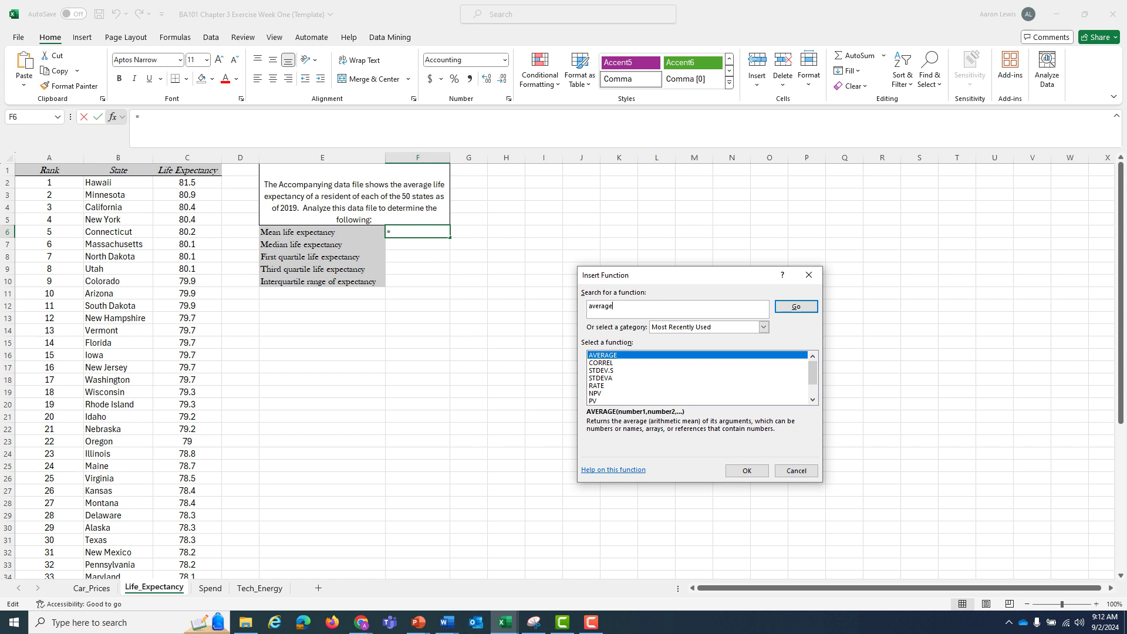
key("Return")
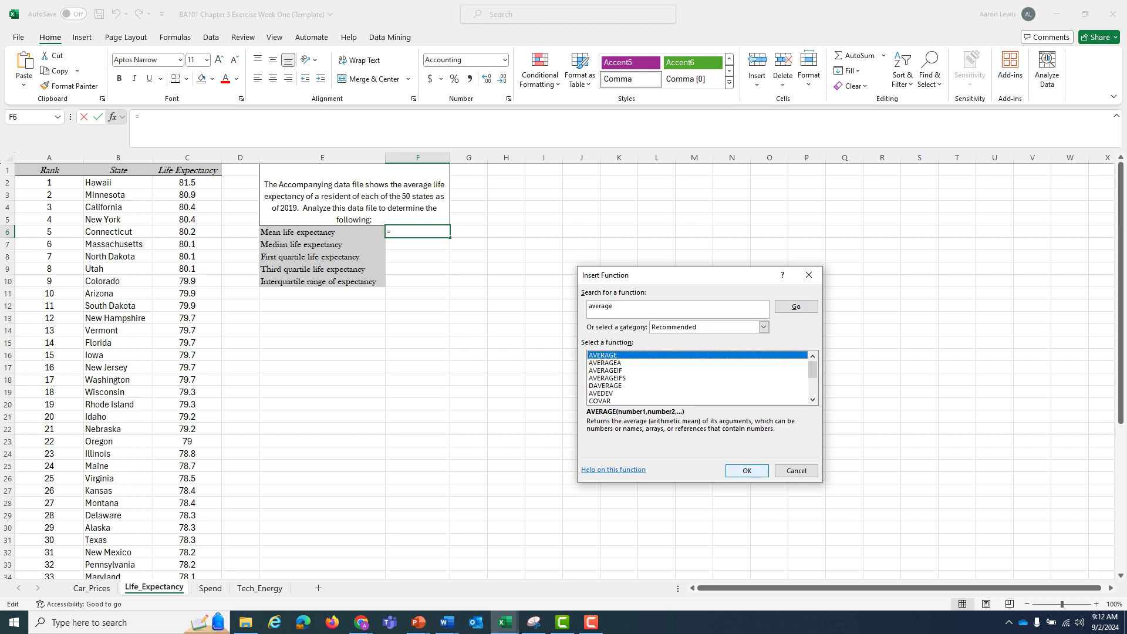
left_click(746, 471)
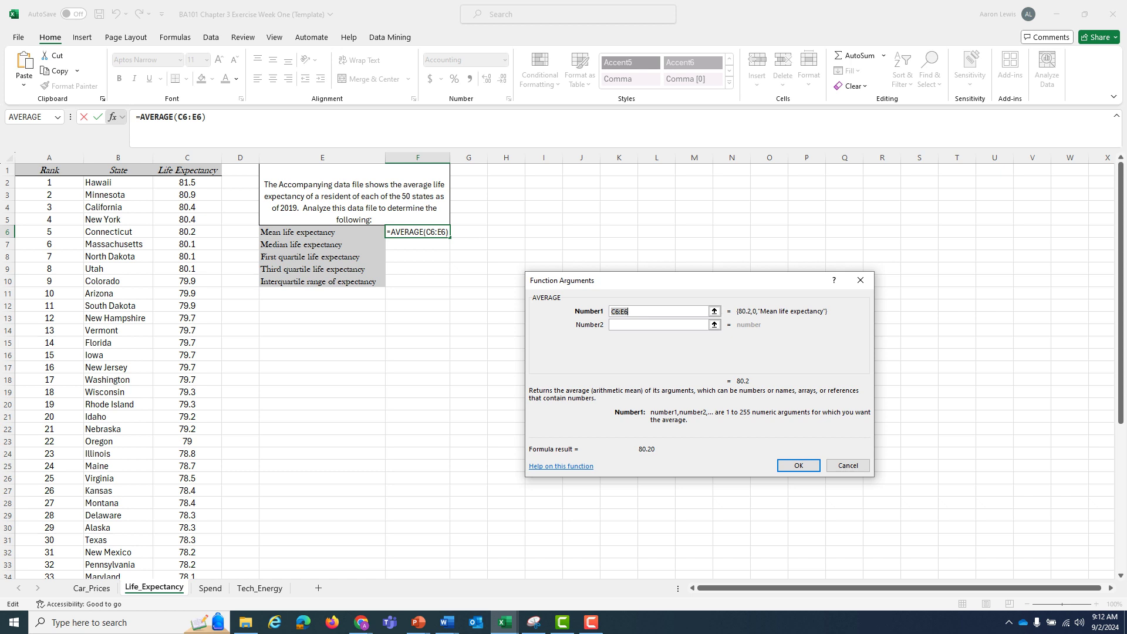
left_click(187, 182)
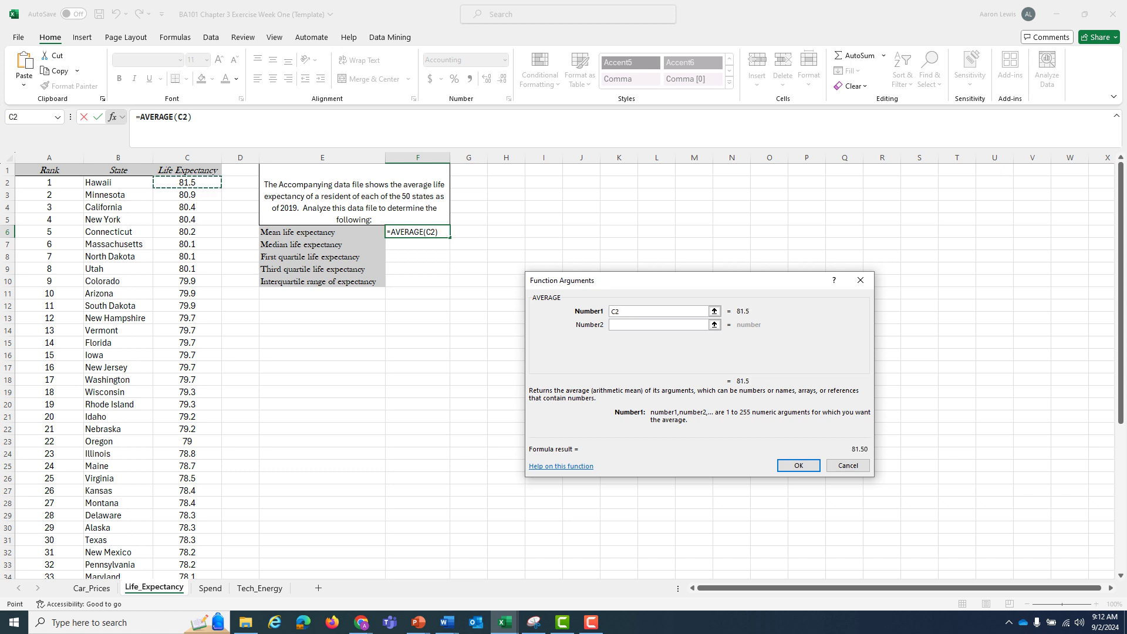
key("ctrl+shift+Down")
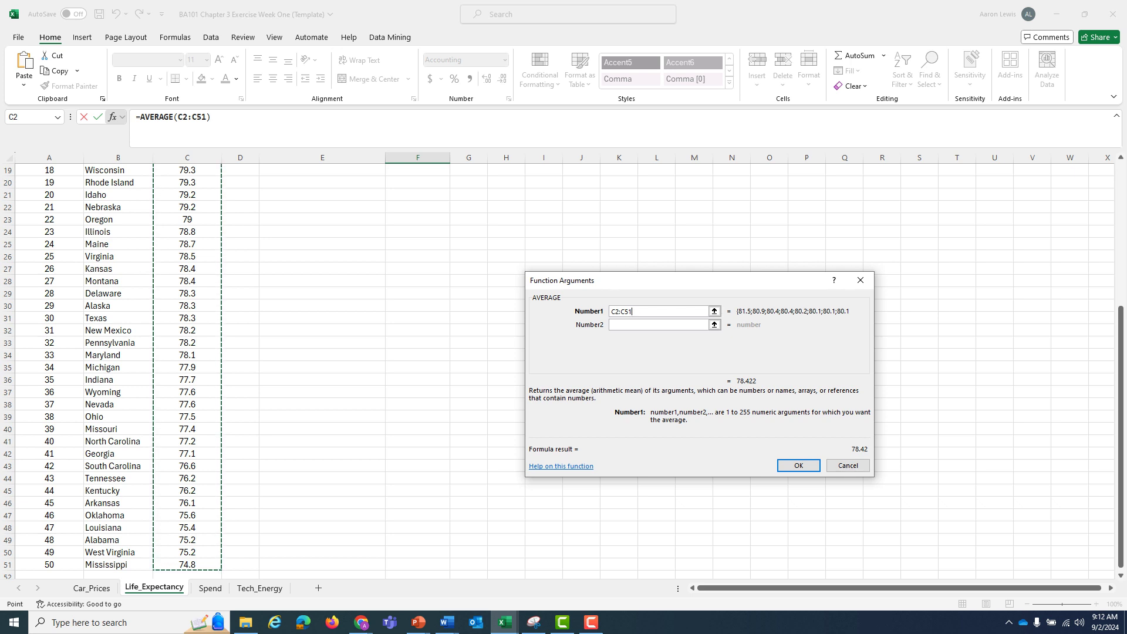
key("Return")
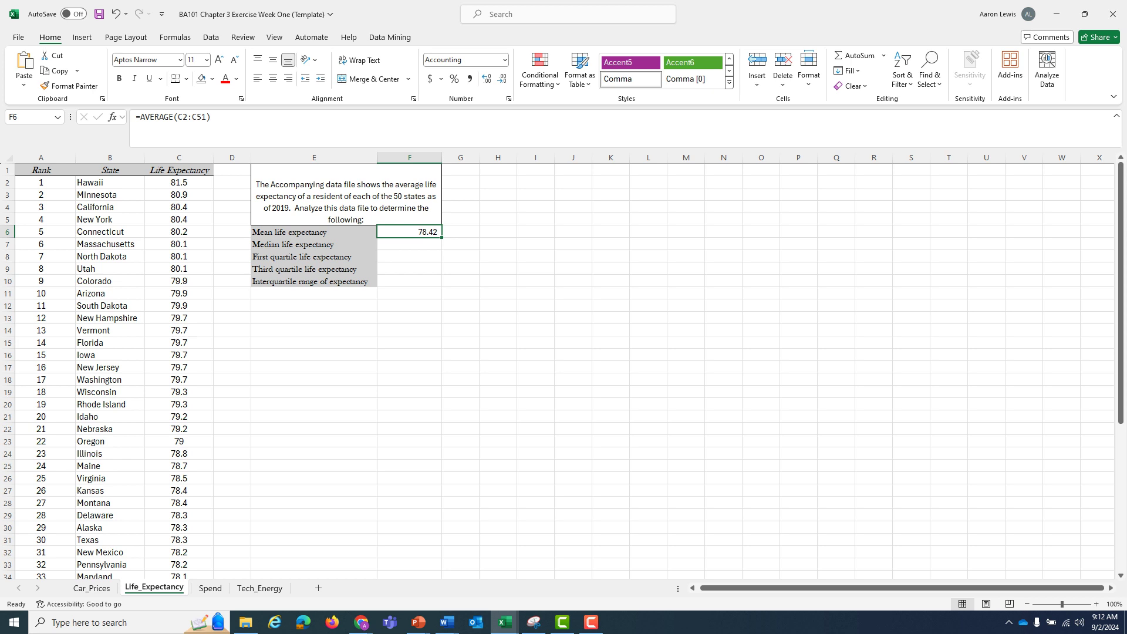
Enter =MEDIAN(C2:C51) in F7, giving a median life expectancy of 78.45.
left_click(409, 244)
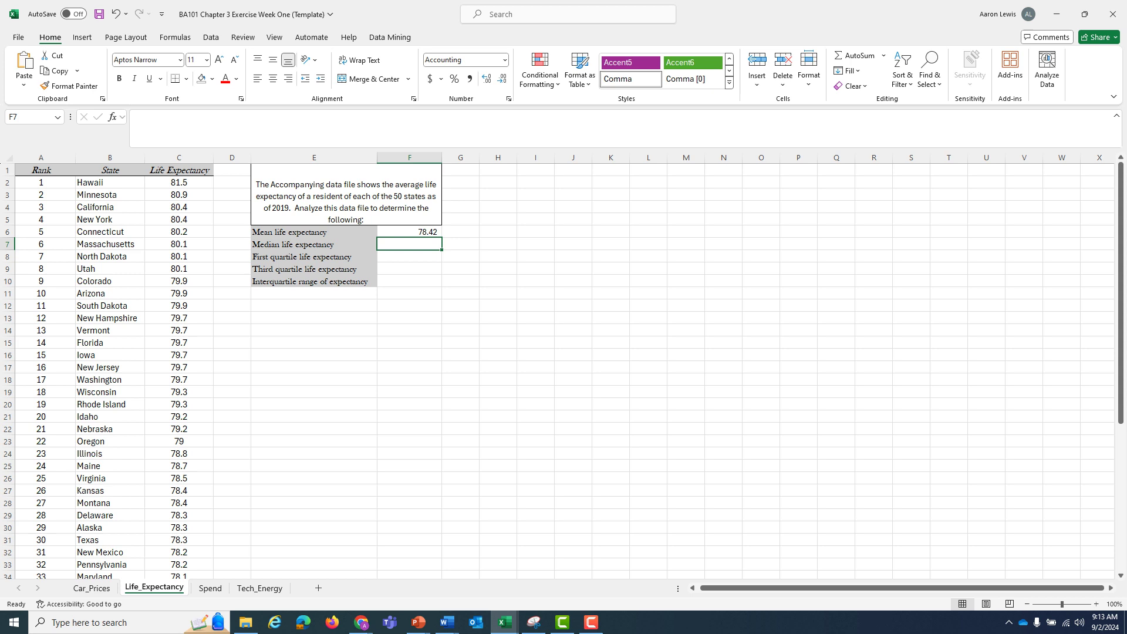
left_click(112, 117)
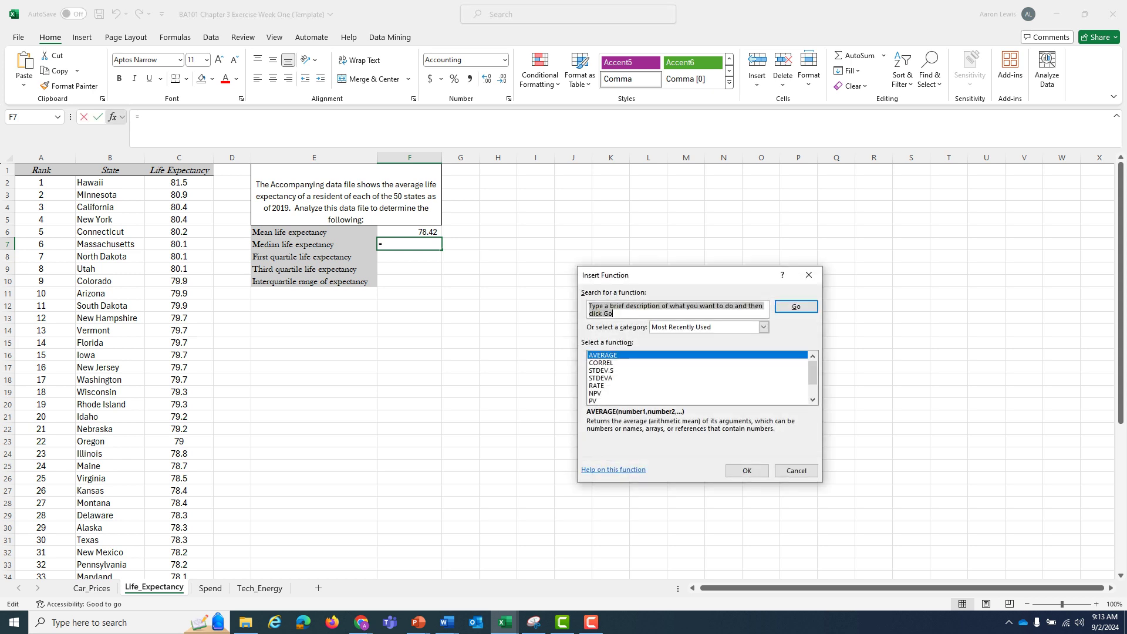
type("median")
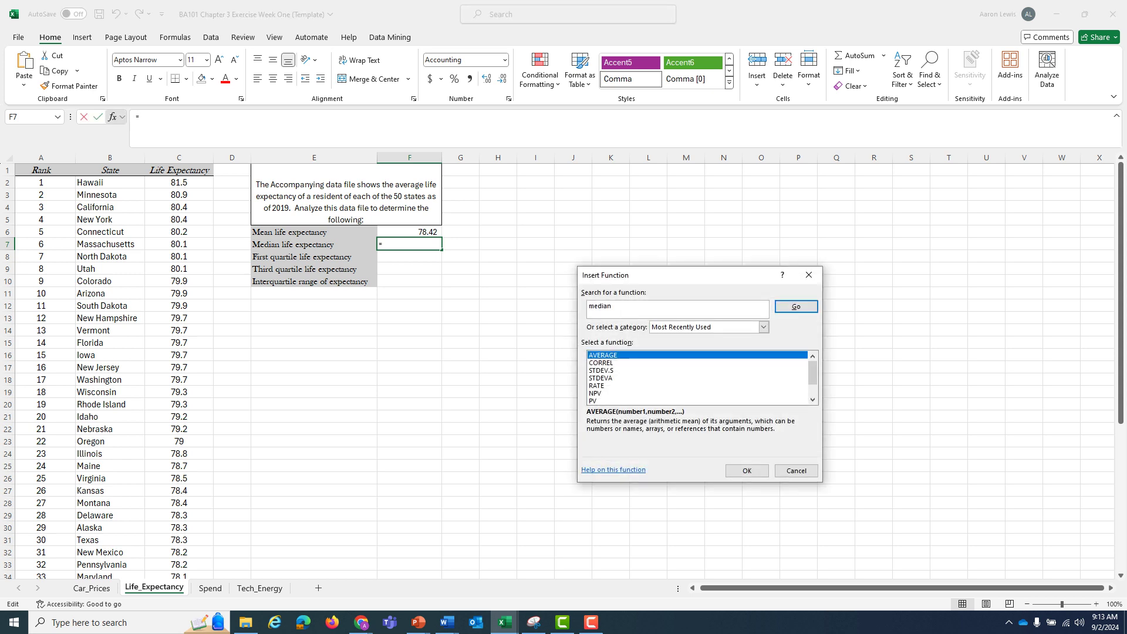
key("Return")
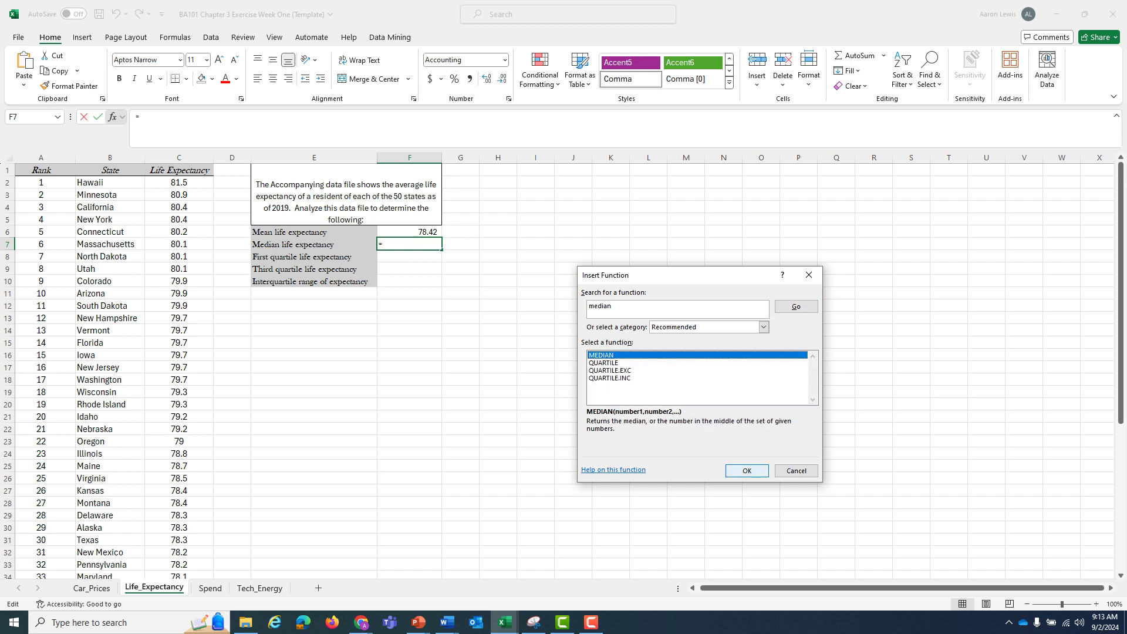
key("Return")
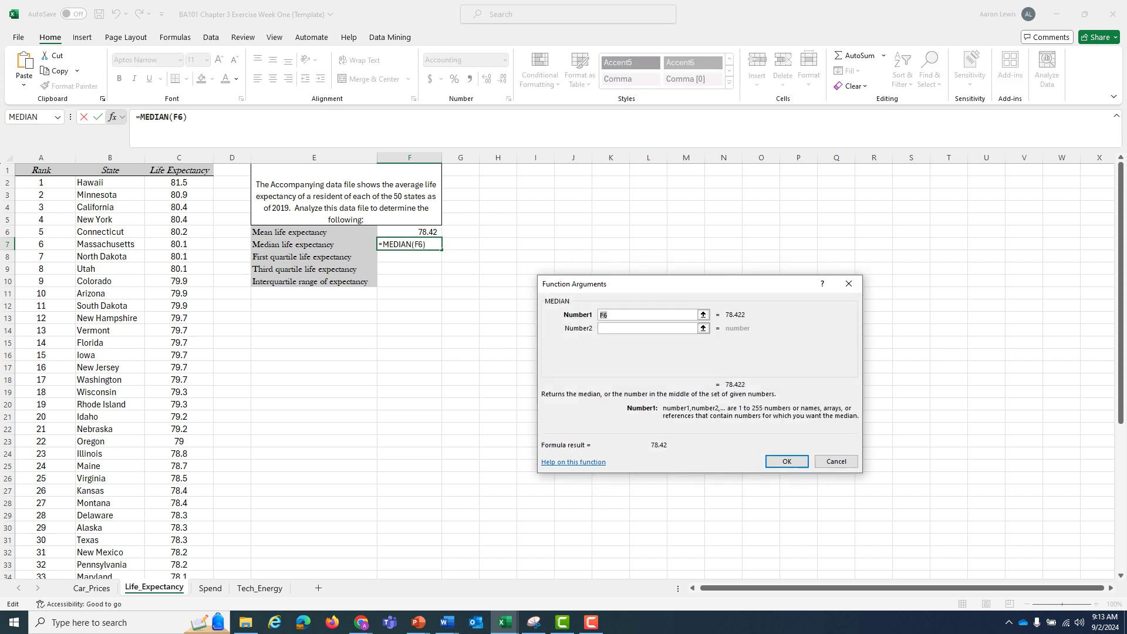
left_click(179, 183)
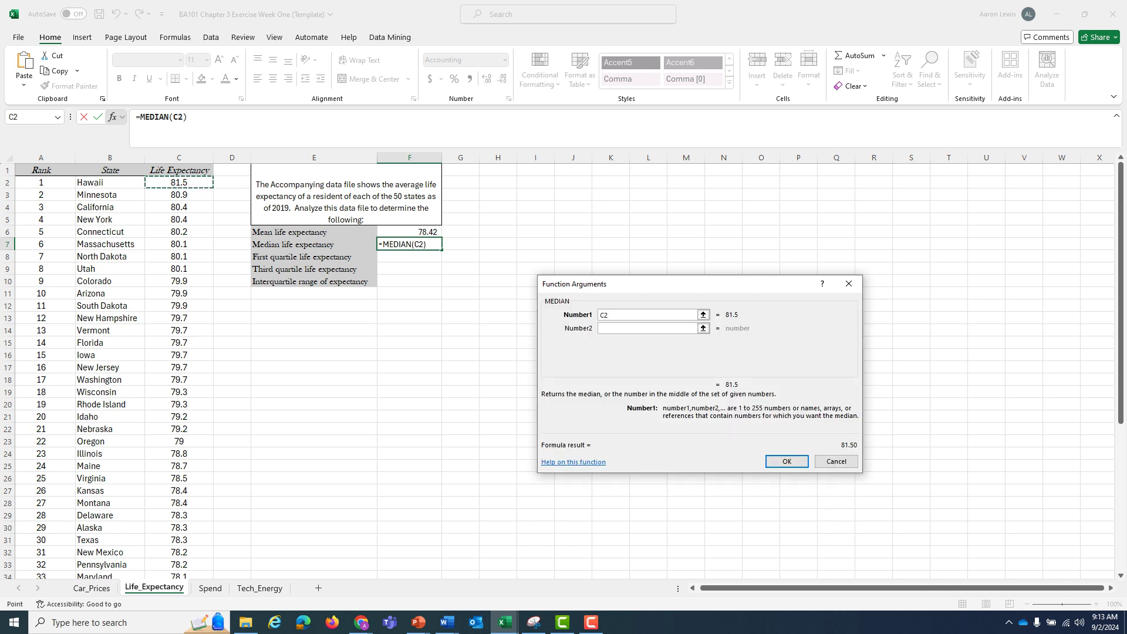
key("ctrl+shift+Down")
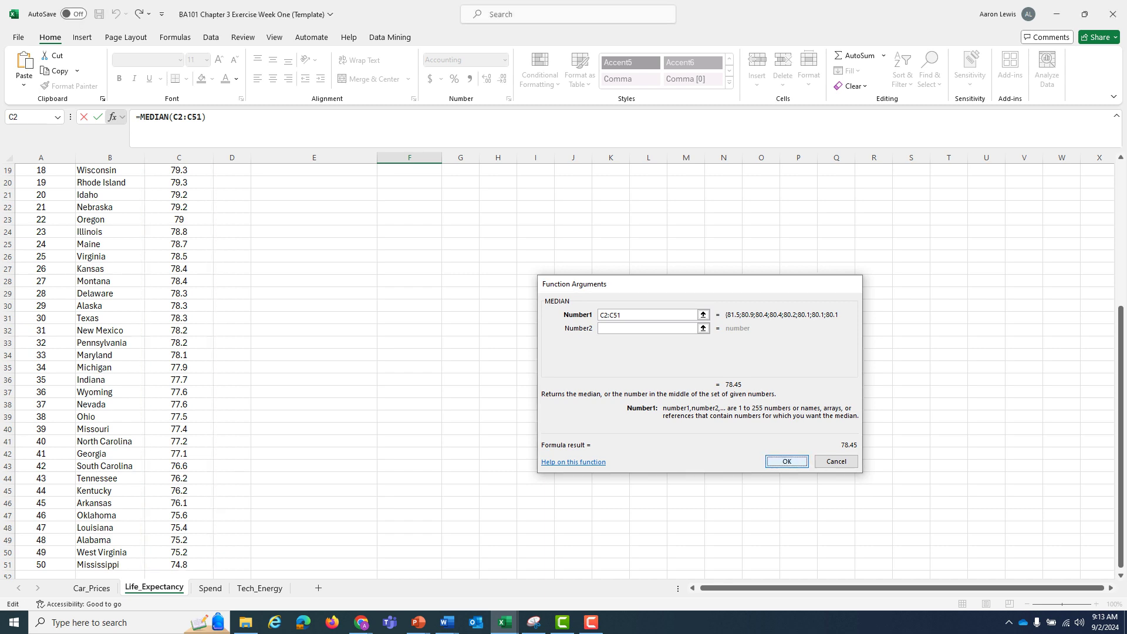
key("Return")
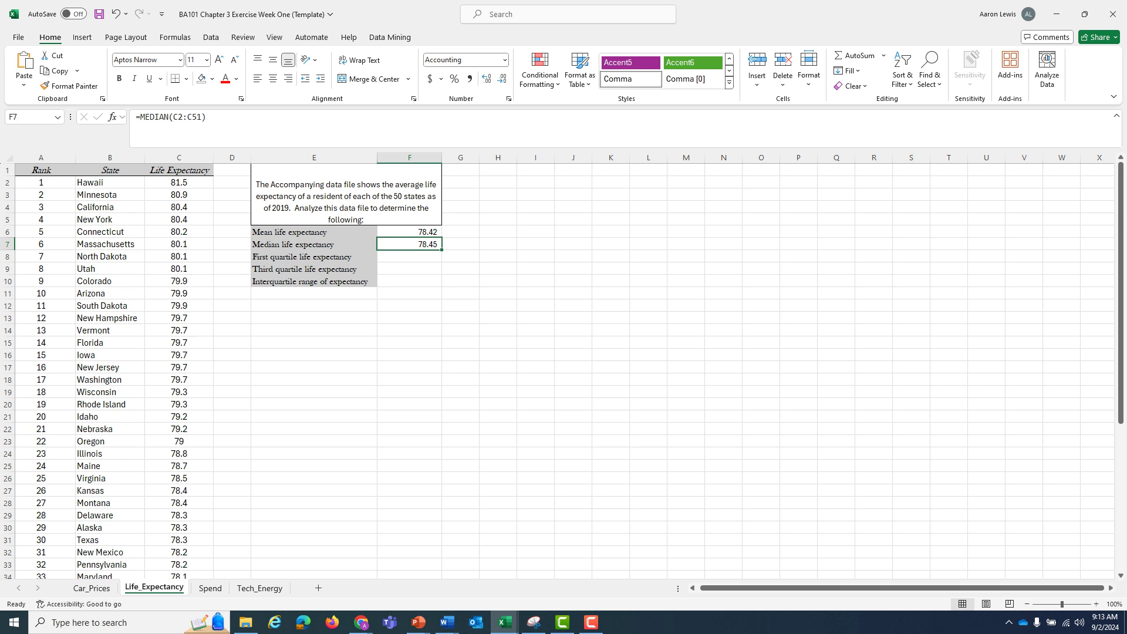
In F8, compare PERCENTILE.EXC and PERCENTILE.INC, then insert PERCENTILE.INC for the first quartile.
left_click(409, 256)
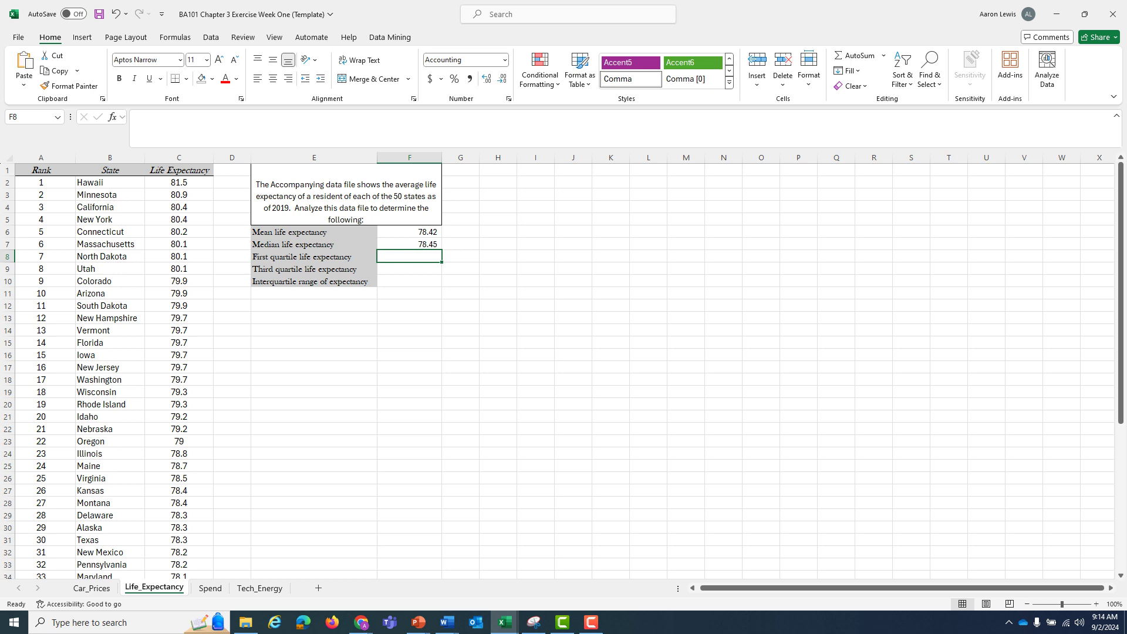
left_click(112, 117)
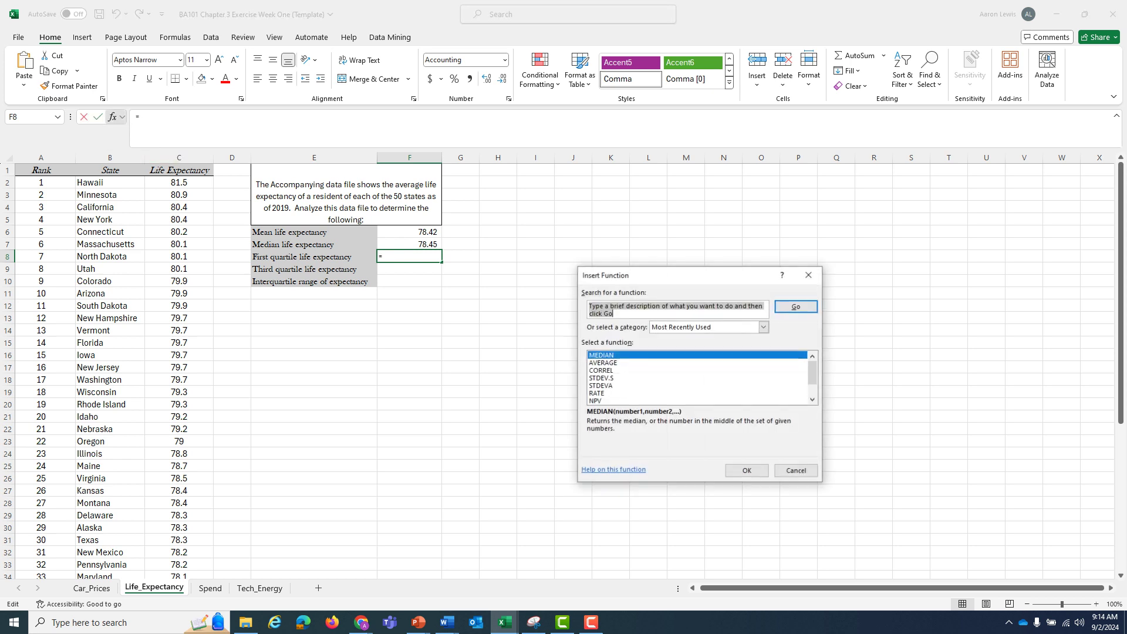
type("per")
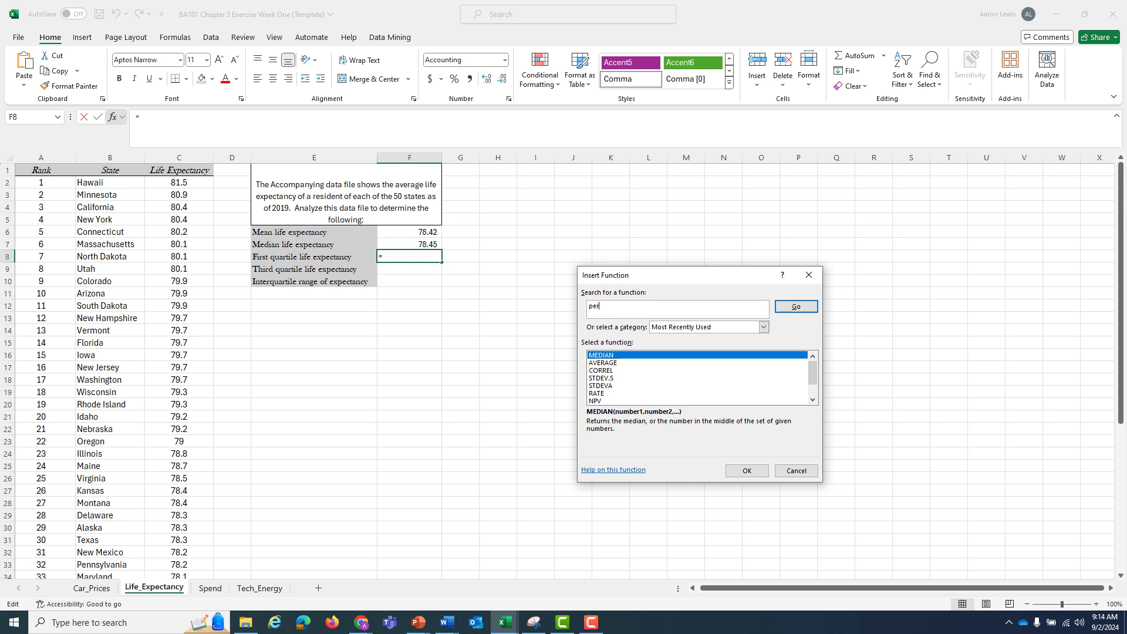
type("centile")
key("Return")
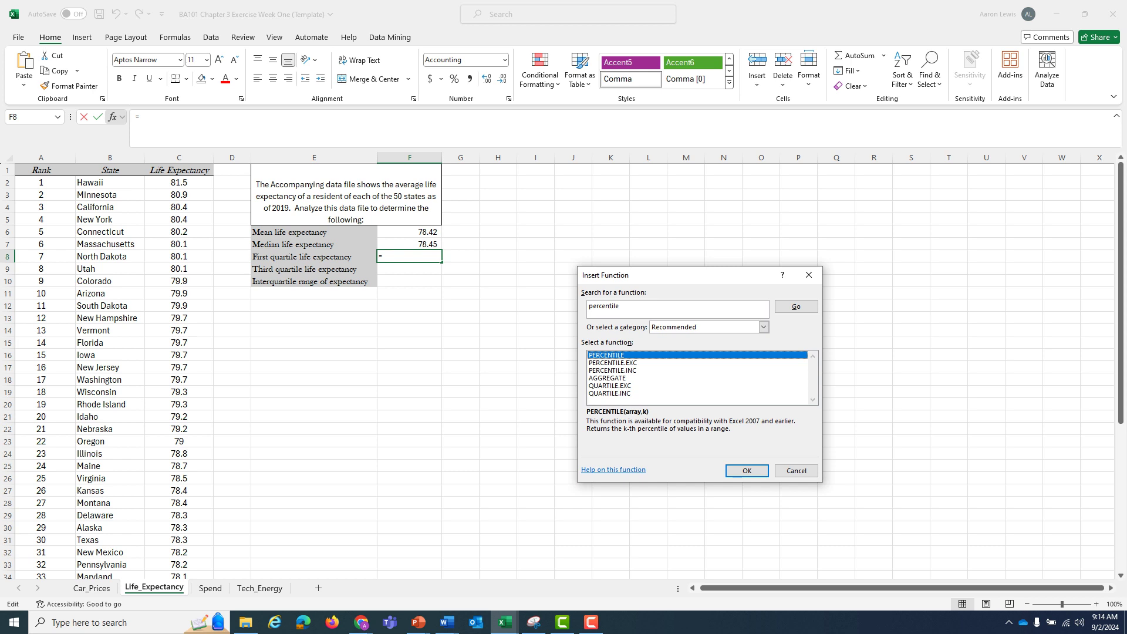
left_click(613, 362)
left_click(612, 370)
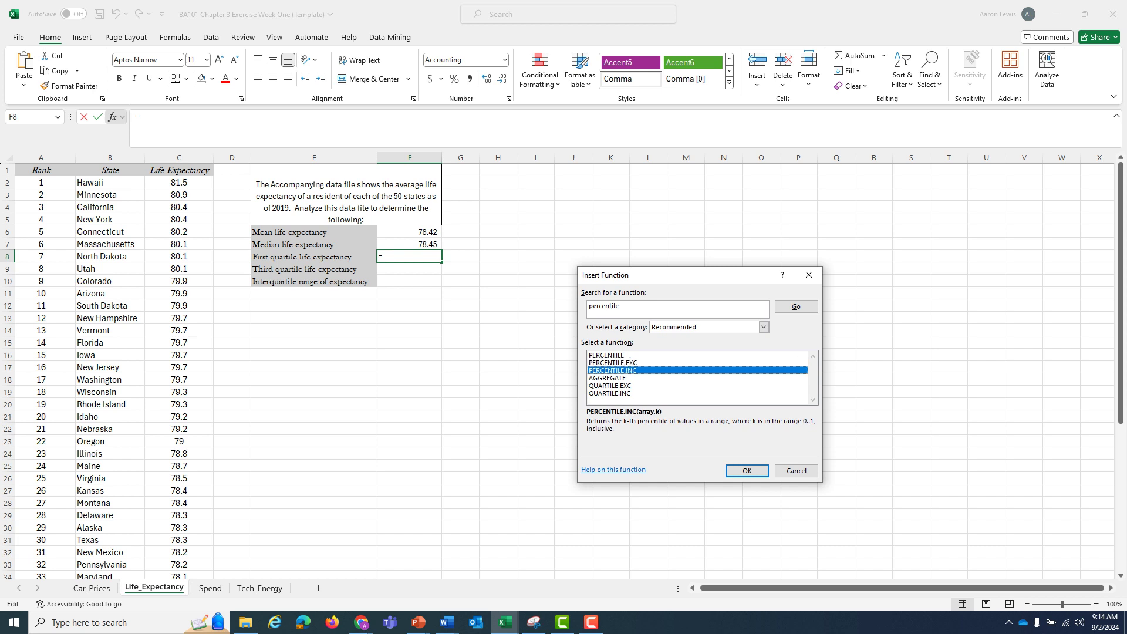
left_click(613, 363)
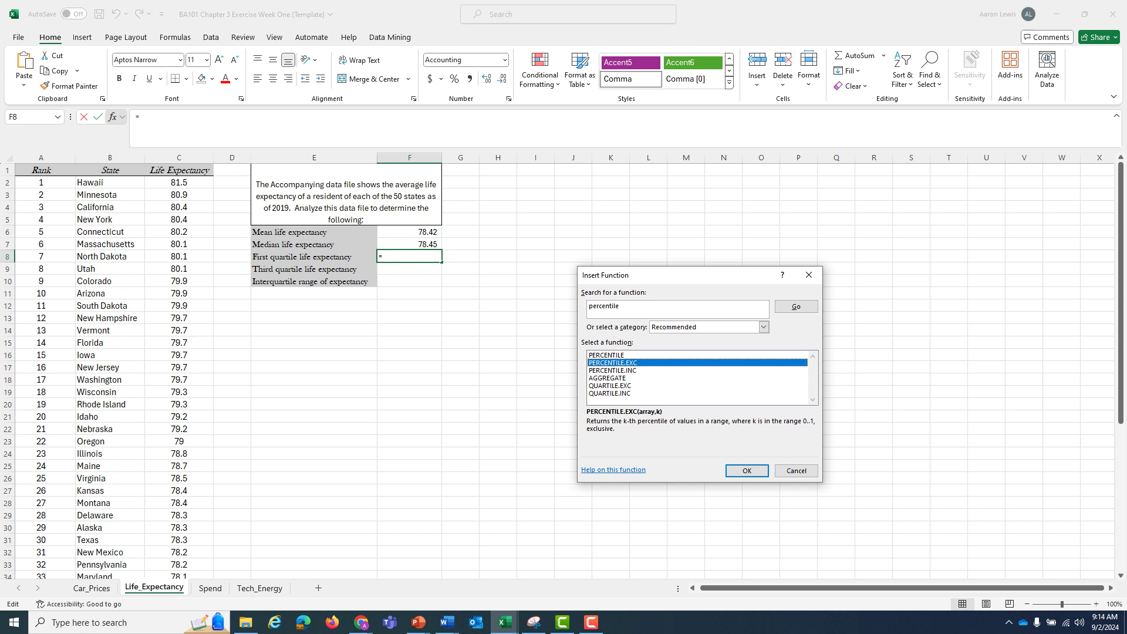
left_click(612, 370)
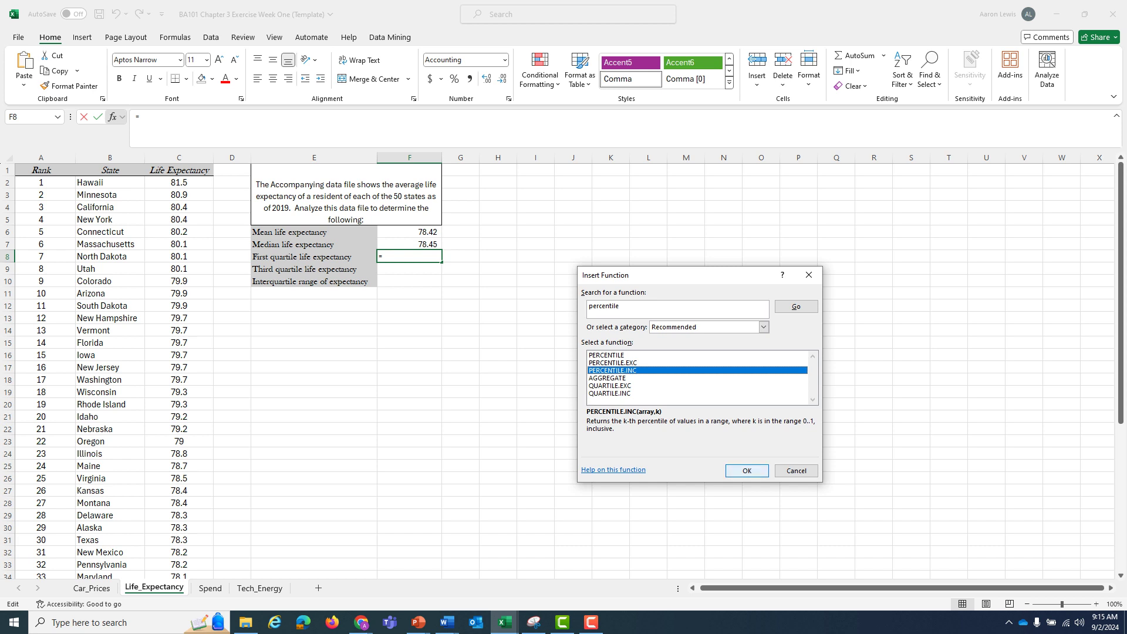
left_click(747, 471)
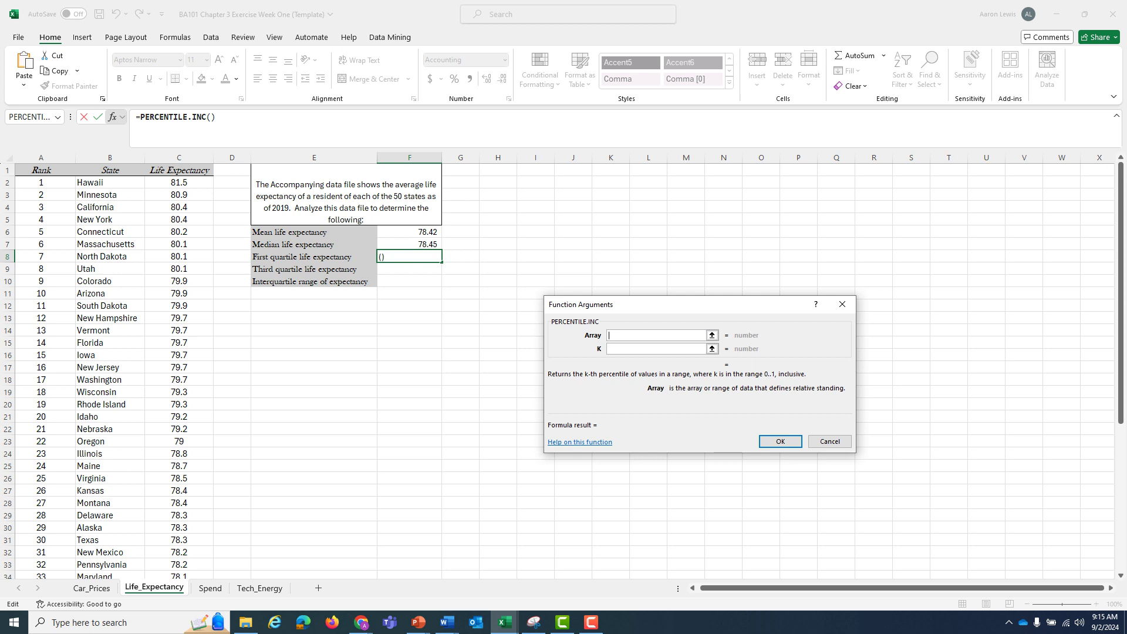
Set PERCENTILE.INC's array to C2:C51 and K to .25, giving a first quartile of 77.53.
left_click(179, 182)
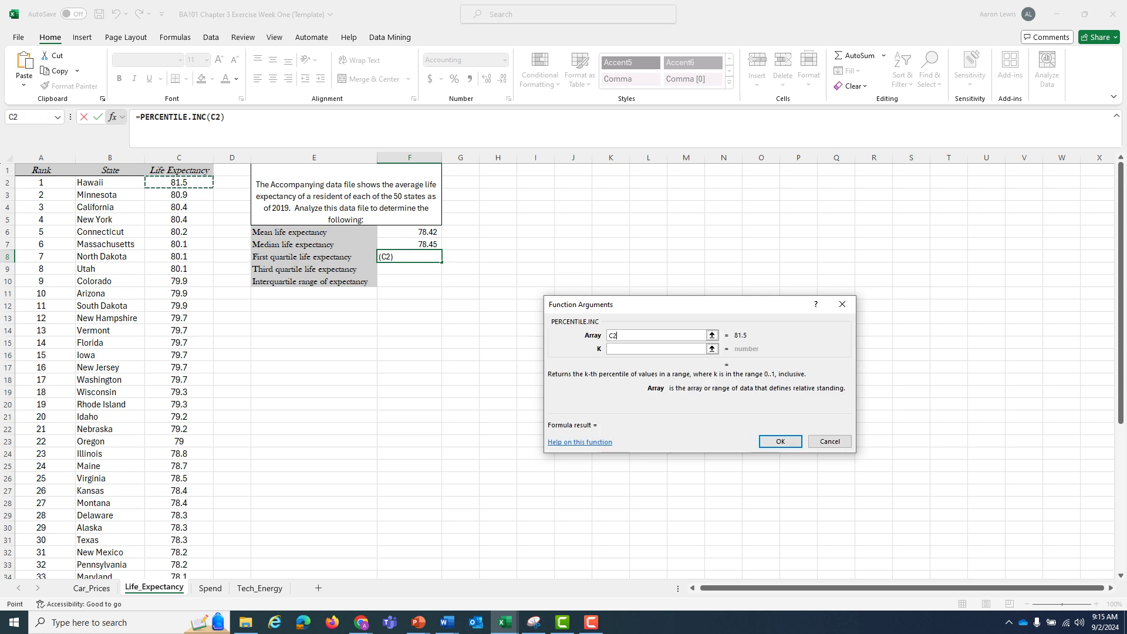
key("ctrl+shift+Down")
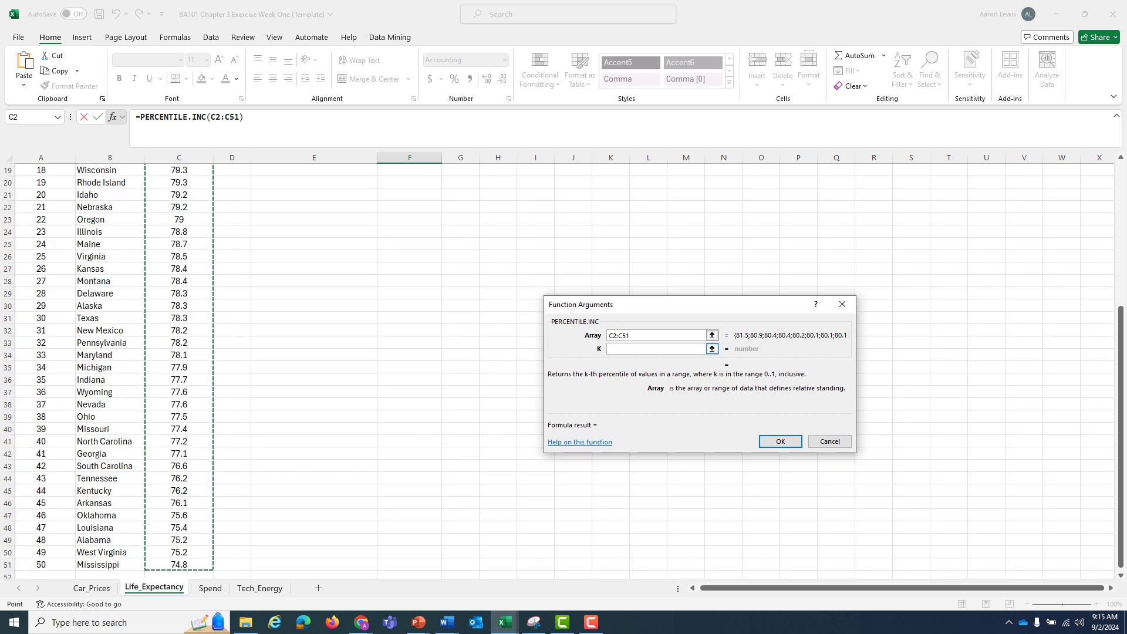
key("Tab")
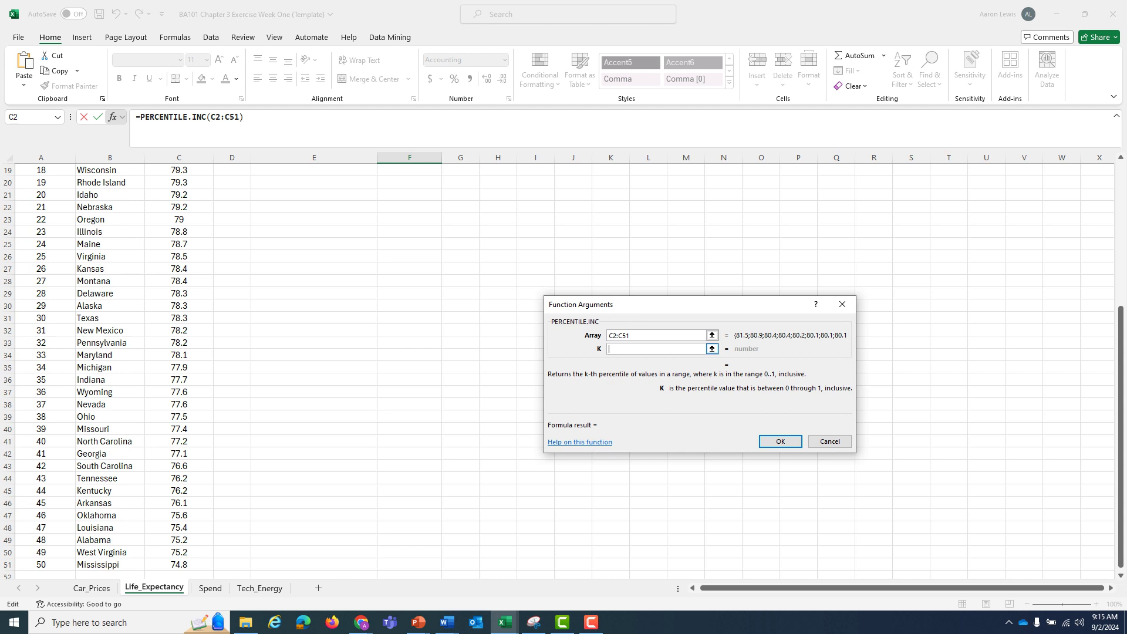
type(".25")
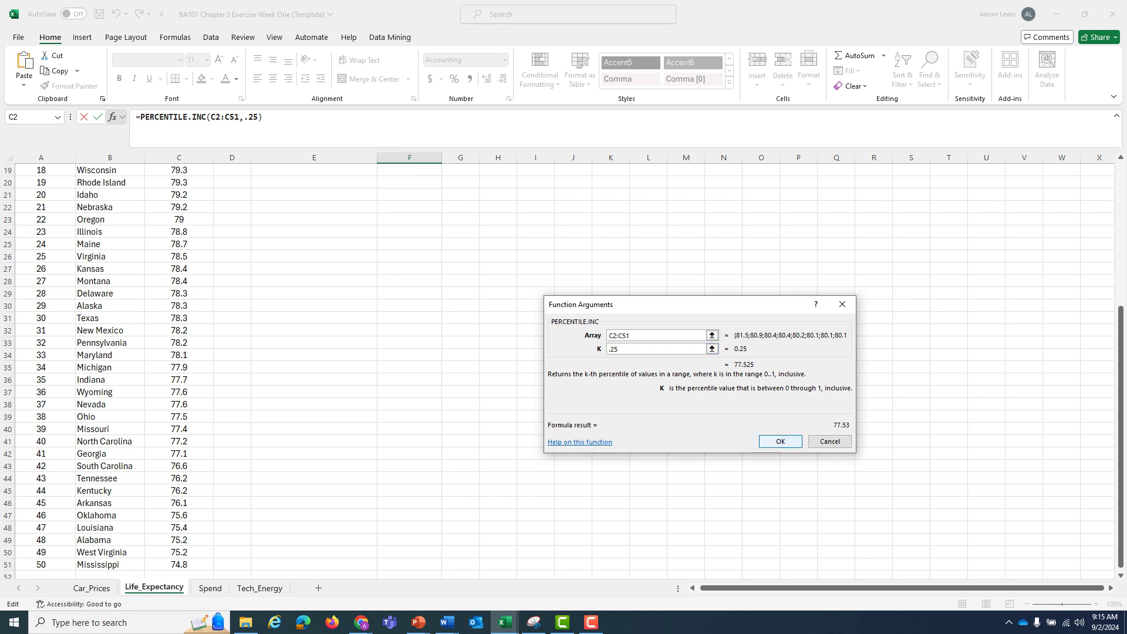
key("Return")
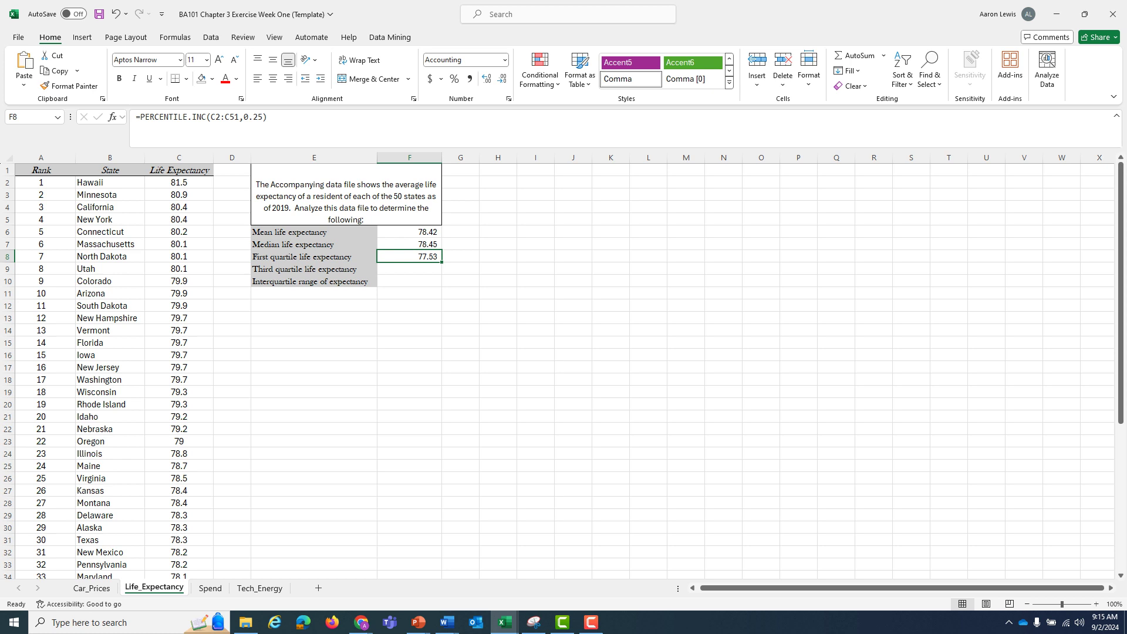
Enter =PERCENTILE.INC(C2:C51,0.75) in F9, giving a third quartile of 79.70.
left_click(409, 269)
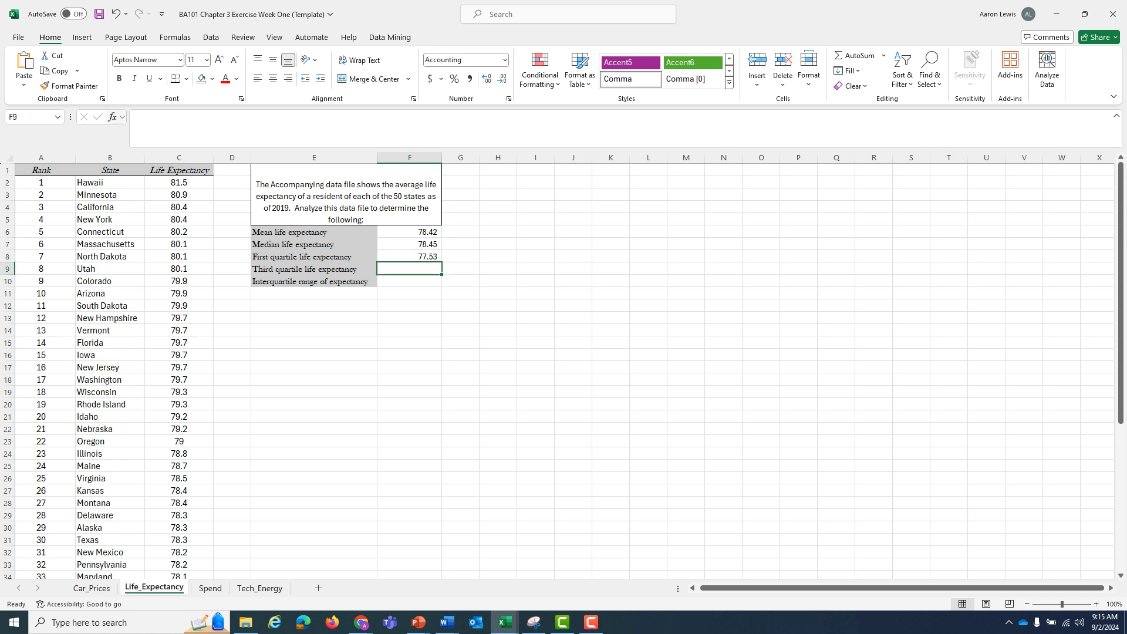
left_click(112, 117)
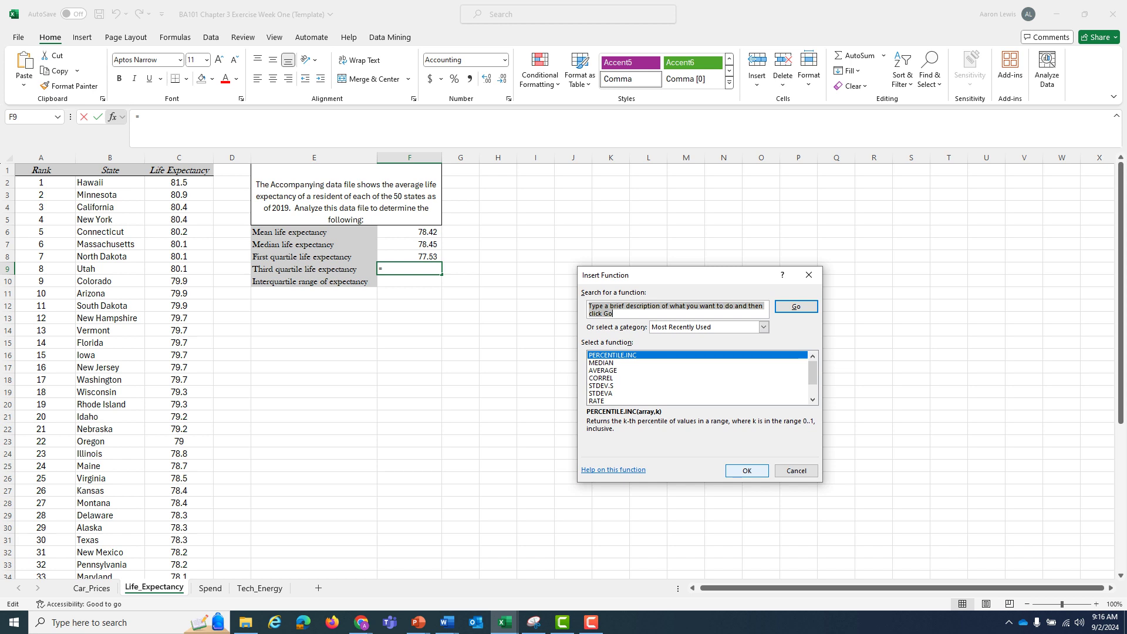
key("Return")
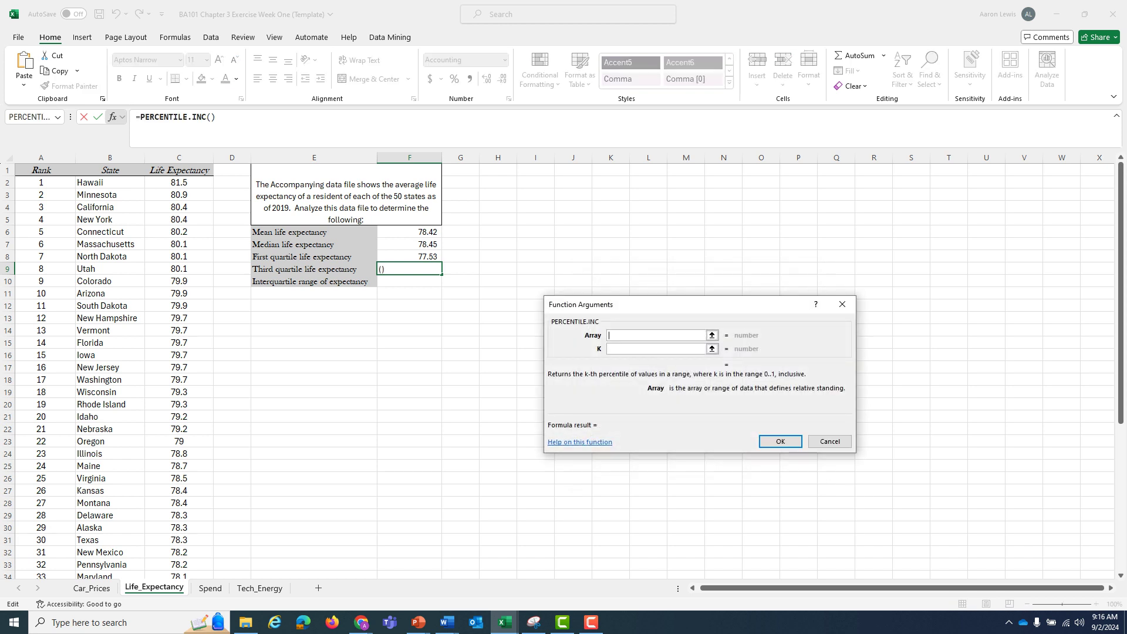
left_click(179, 182)
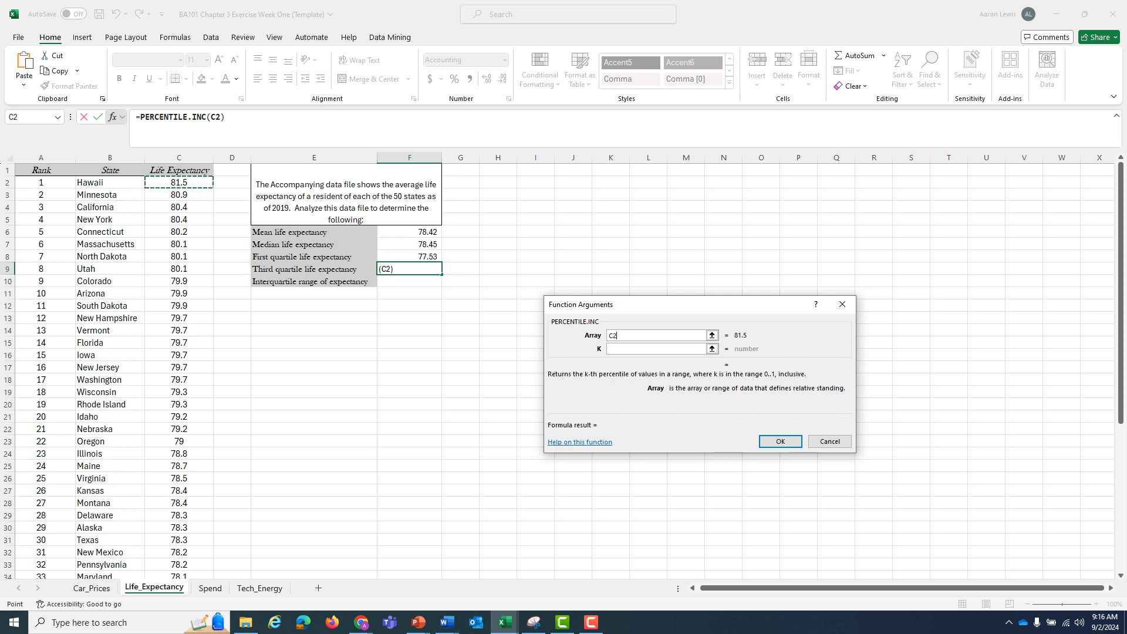
key("ctrl+shift+Down")
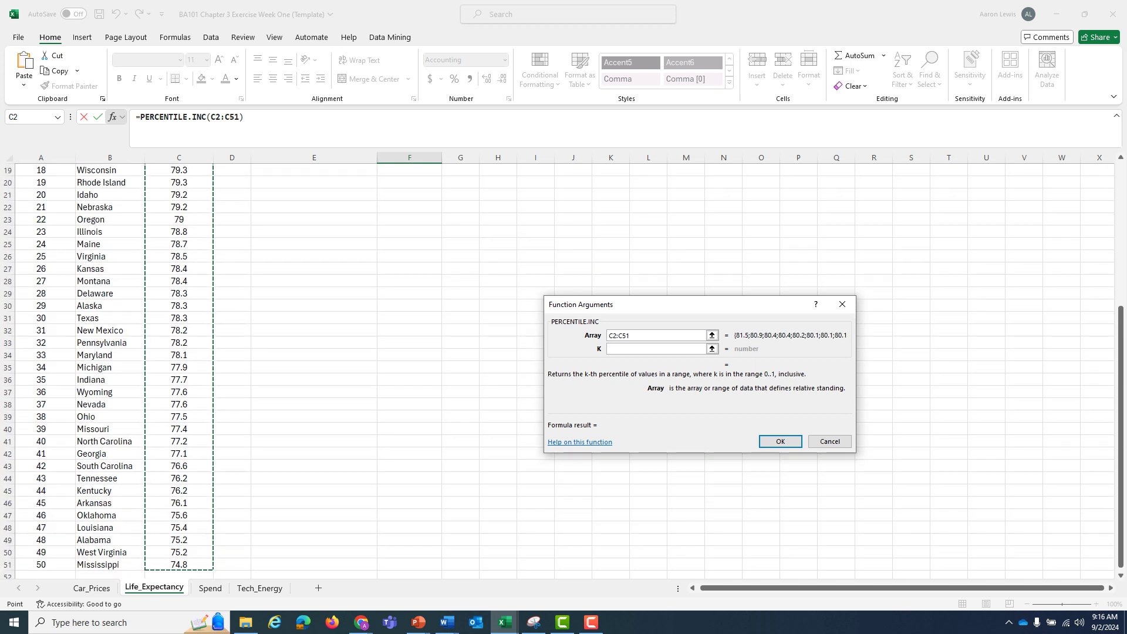
key("Tab")
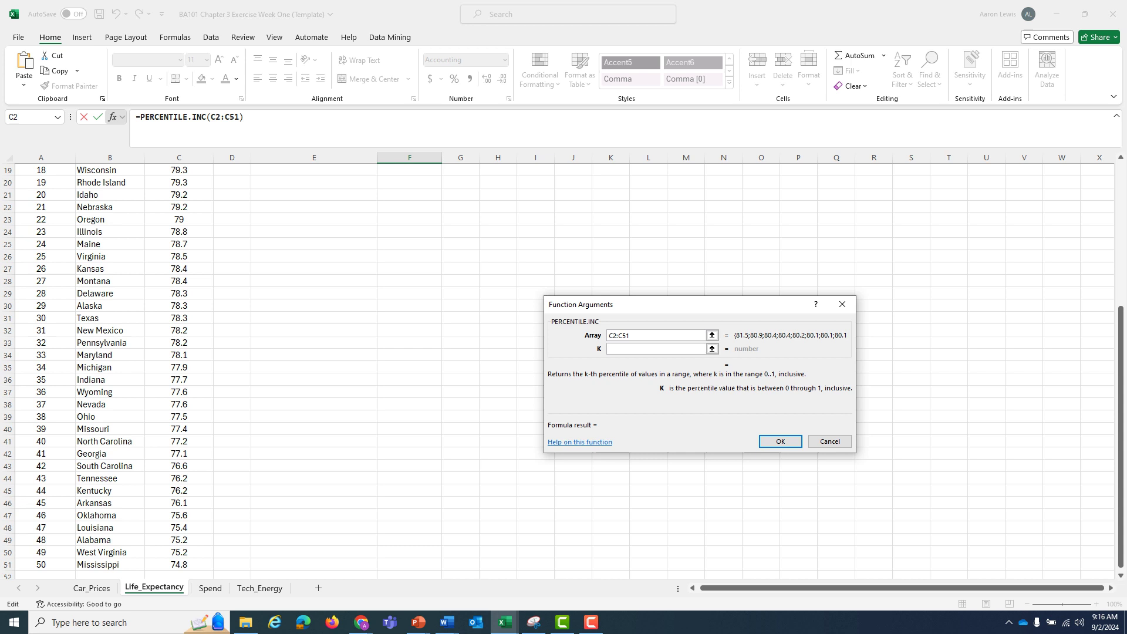
type(".75")
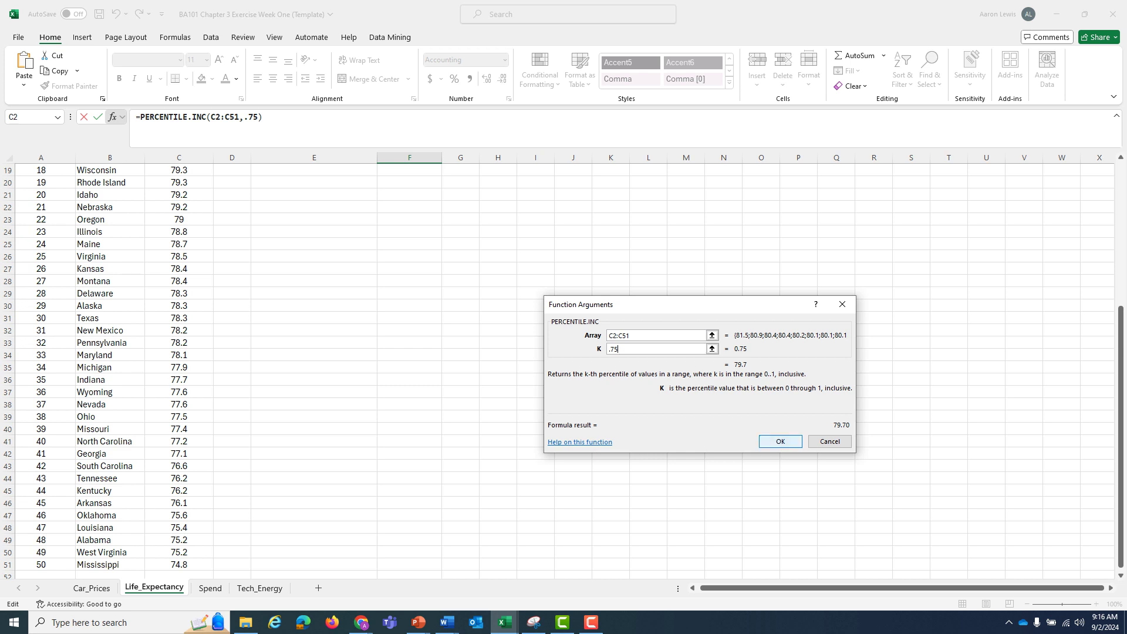
left_click(780, 441)
scroll(780, 441, "up", 2)
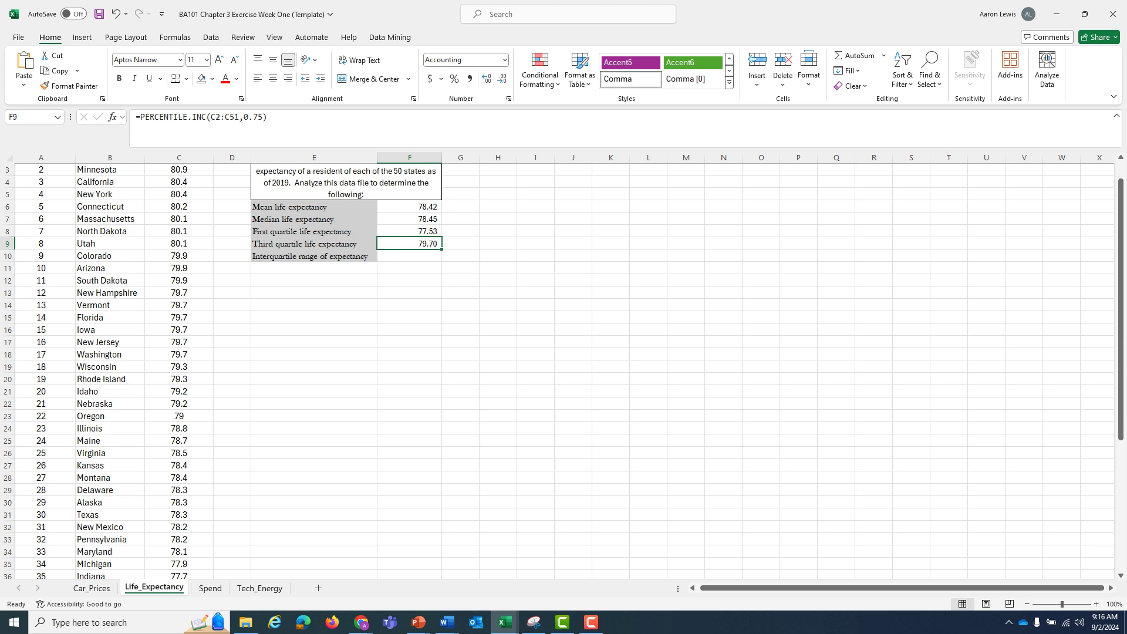
Enter =F9-F8 in F10 for an interquartile range of 2.18.
left_click(409, 256)
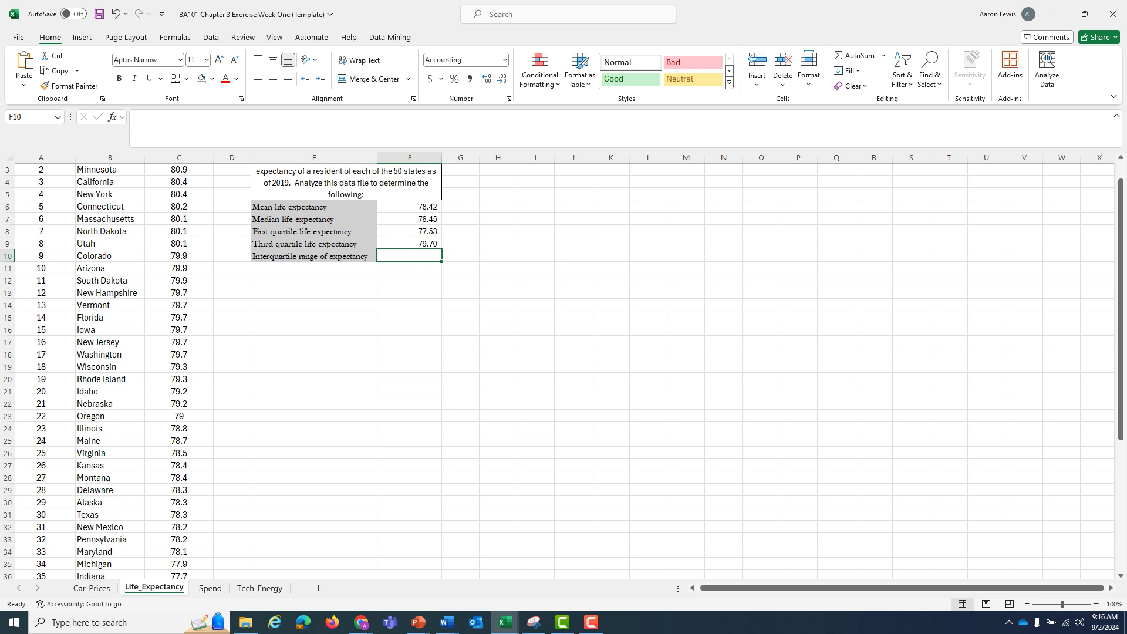
type("=")
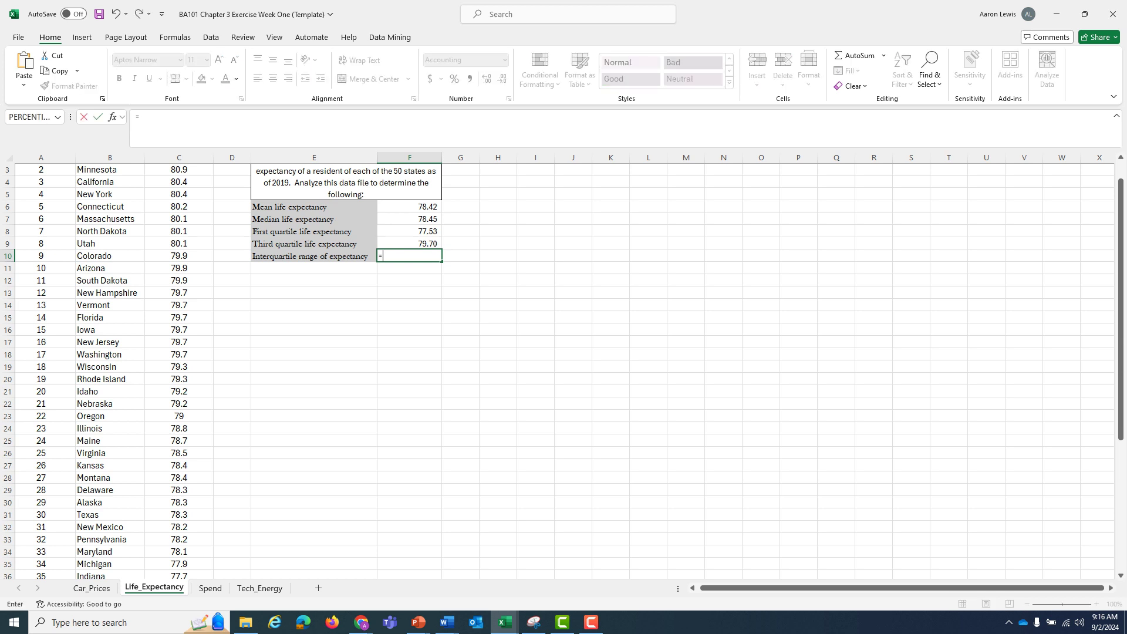
key("Up")
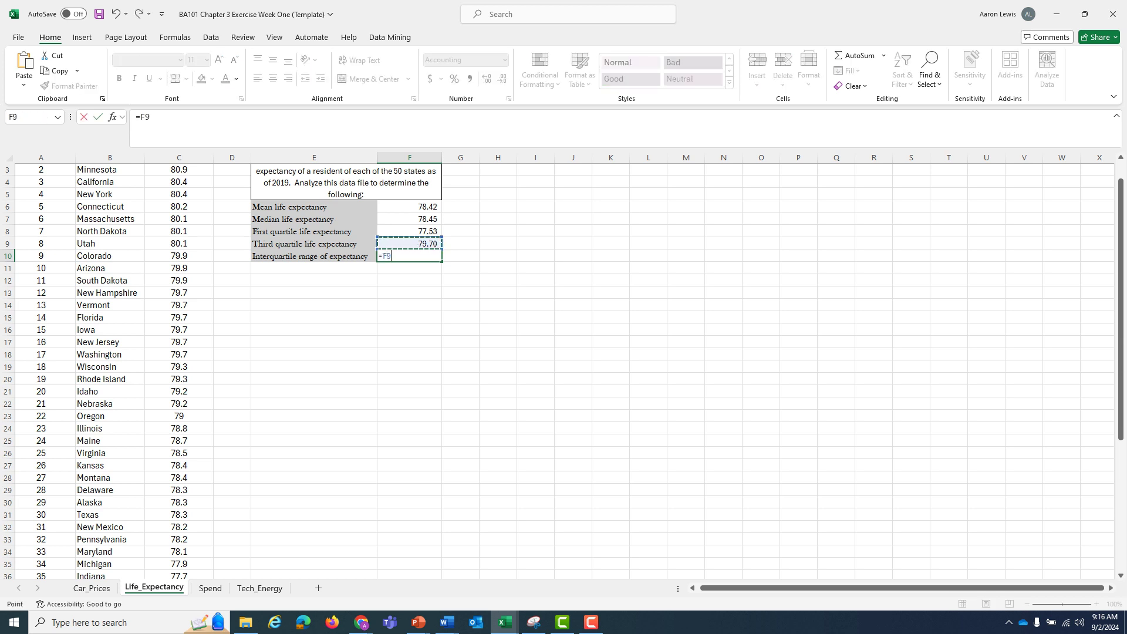
type("-")
key("Up")
key("Up")
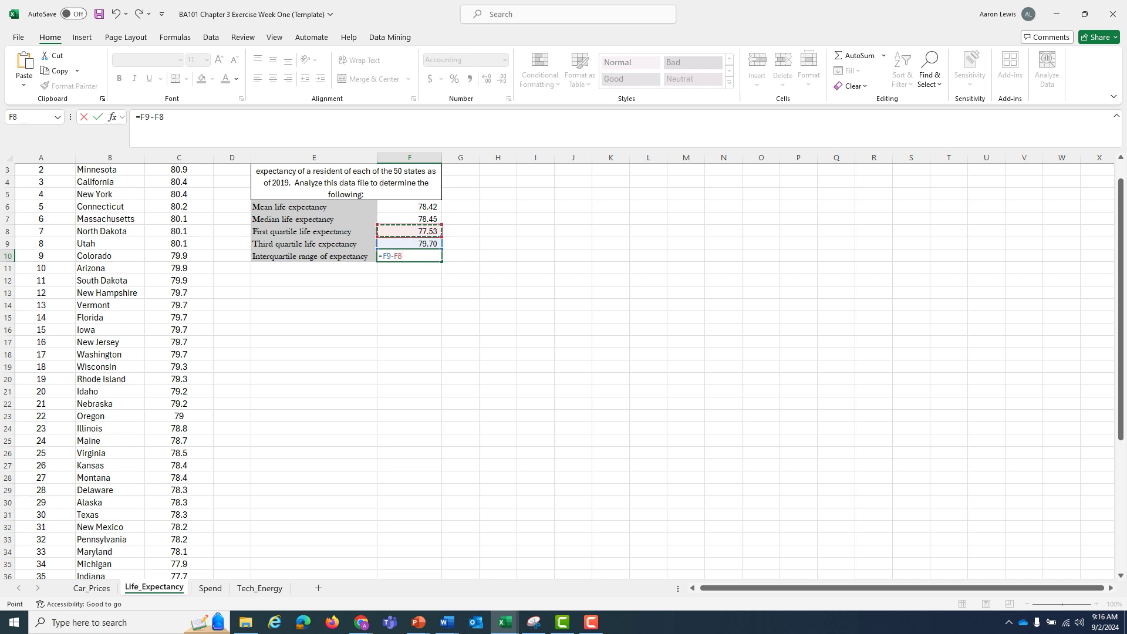
key("Return")
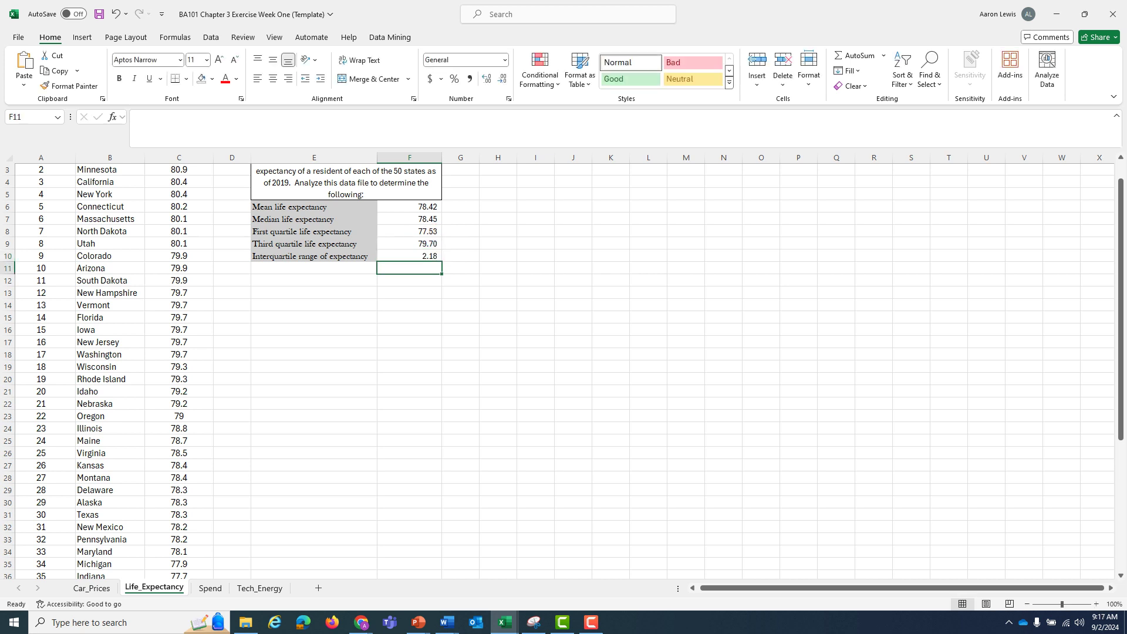